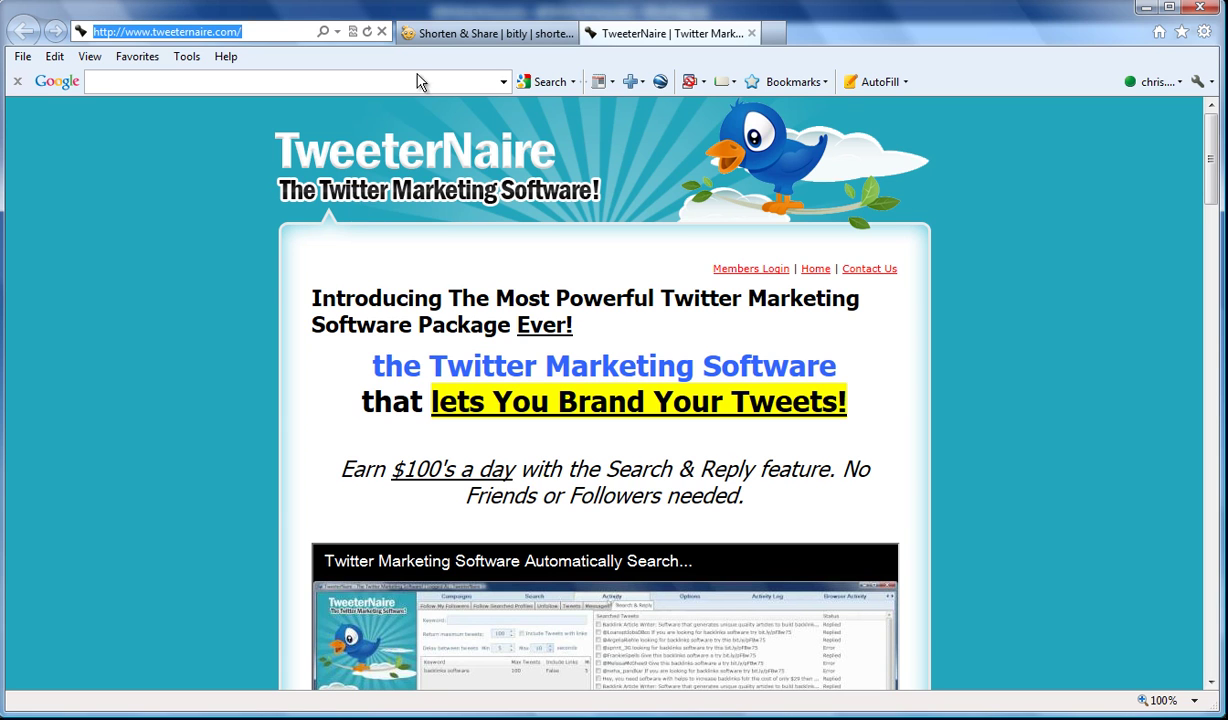
pyautogui.rightClick(196, 37)
pyautogui.click(238, 96)
pyautogui.click(449, 37)
pyautogui.click(189, 184)
pyautogui.rightClick(190, 186)
pyautogui.click(249, 263)
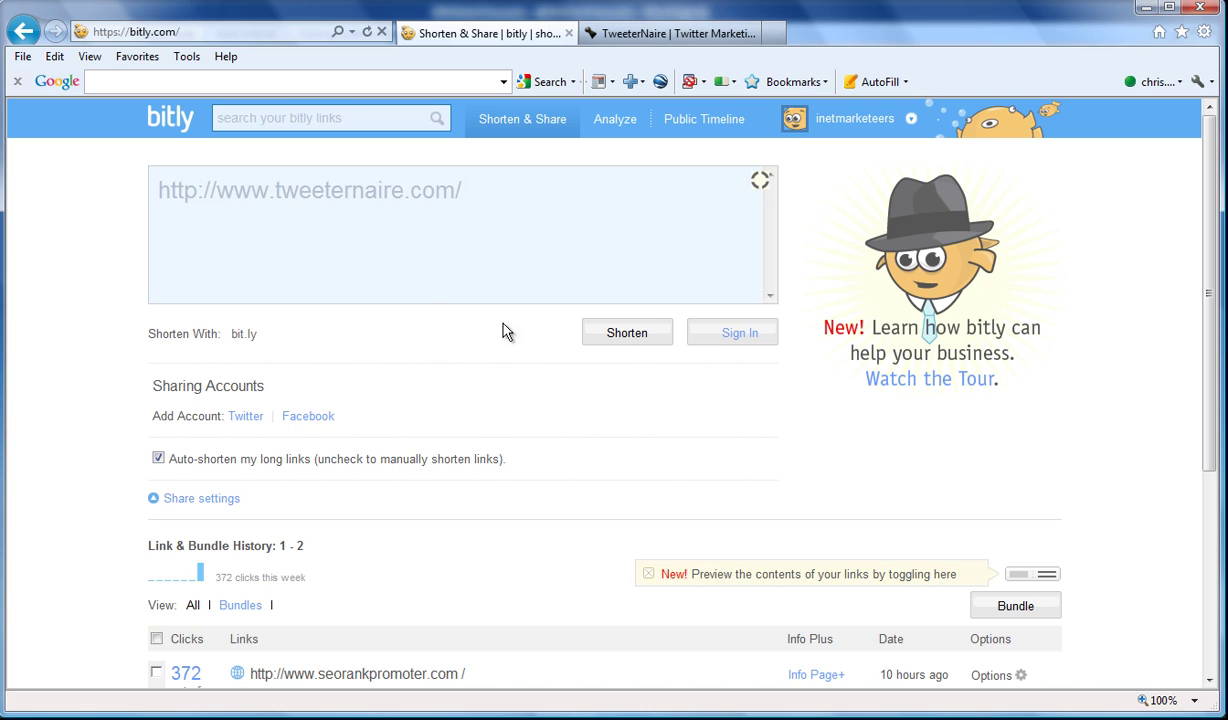
pyautogui.click(608, 340)
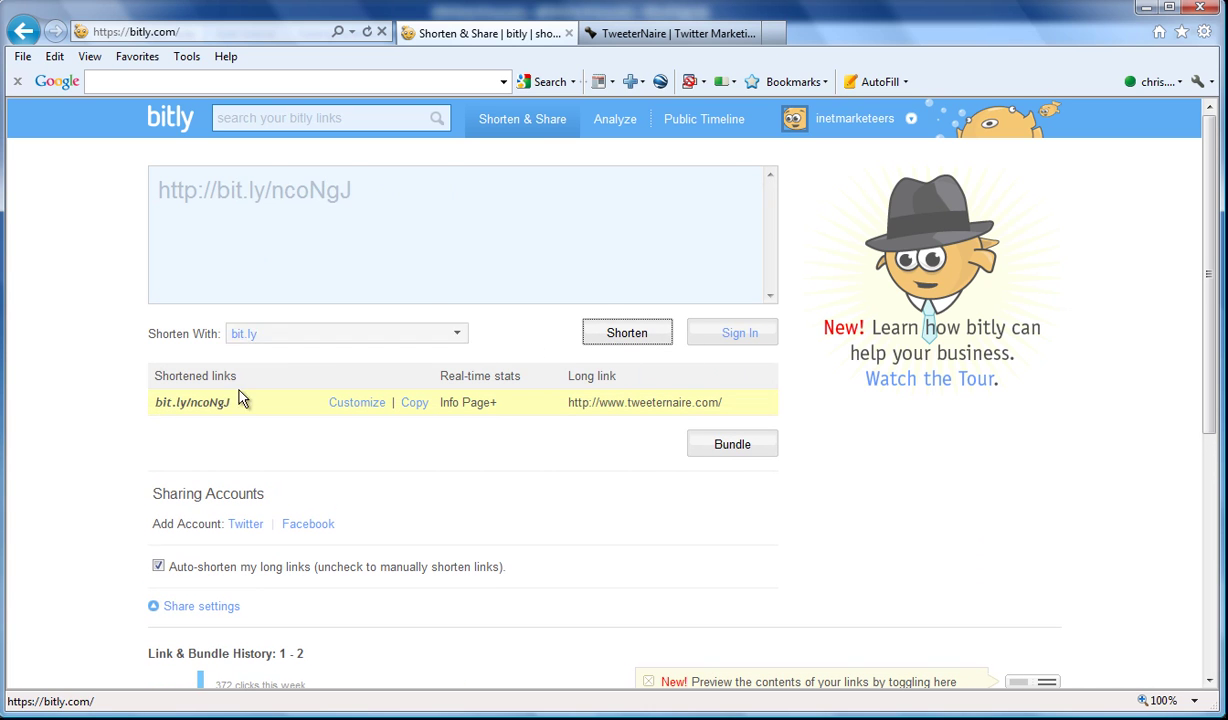
pyautogui.click(413, 405)
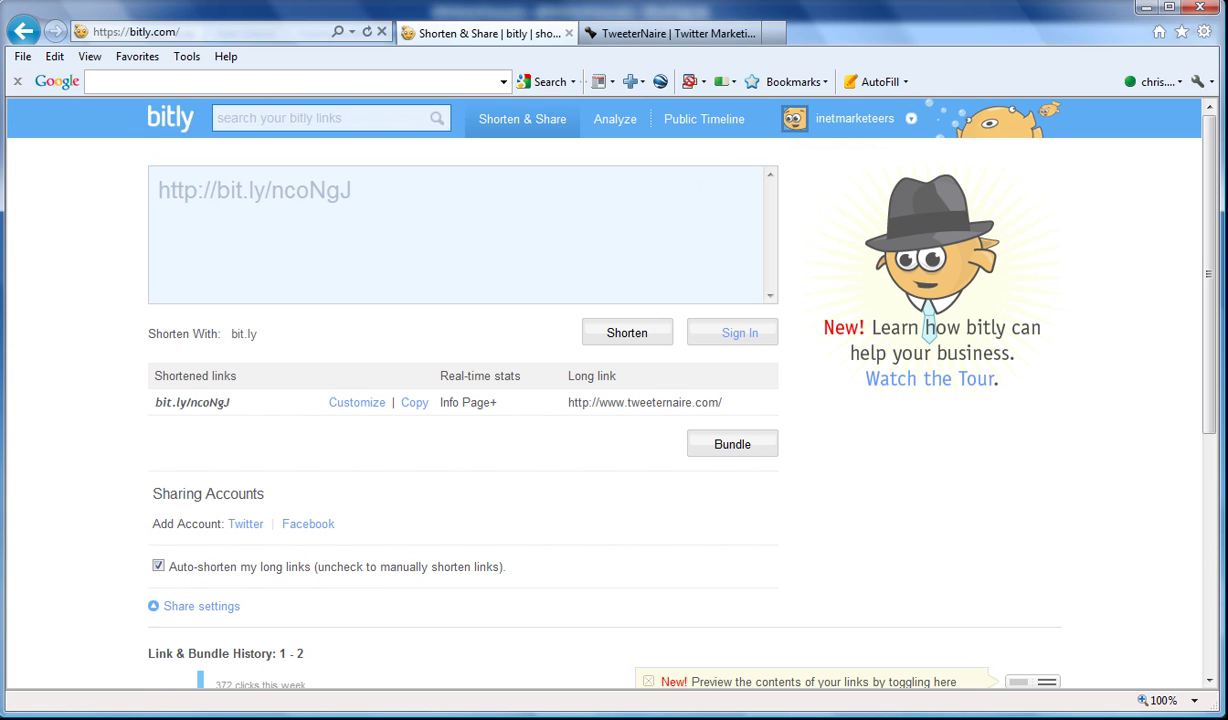
# Switch to SEO Rank Promoter and add the copied bitly link as the new project's URL
pyautogui.hotkey('alt', 'Tab')
pyautogui.click(838, 207)
pyautogui.rightClick(840, 207)
pyautogui.click(885, 285)
pyautogui.click(1163, 210)
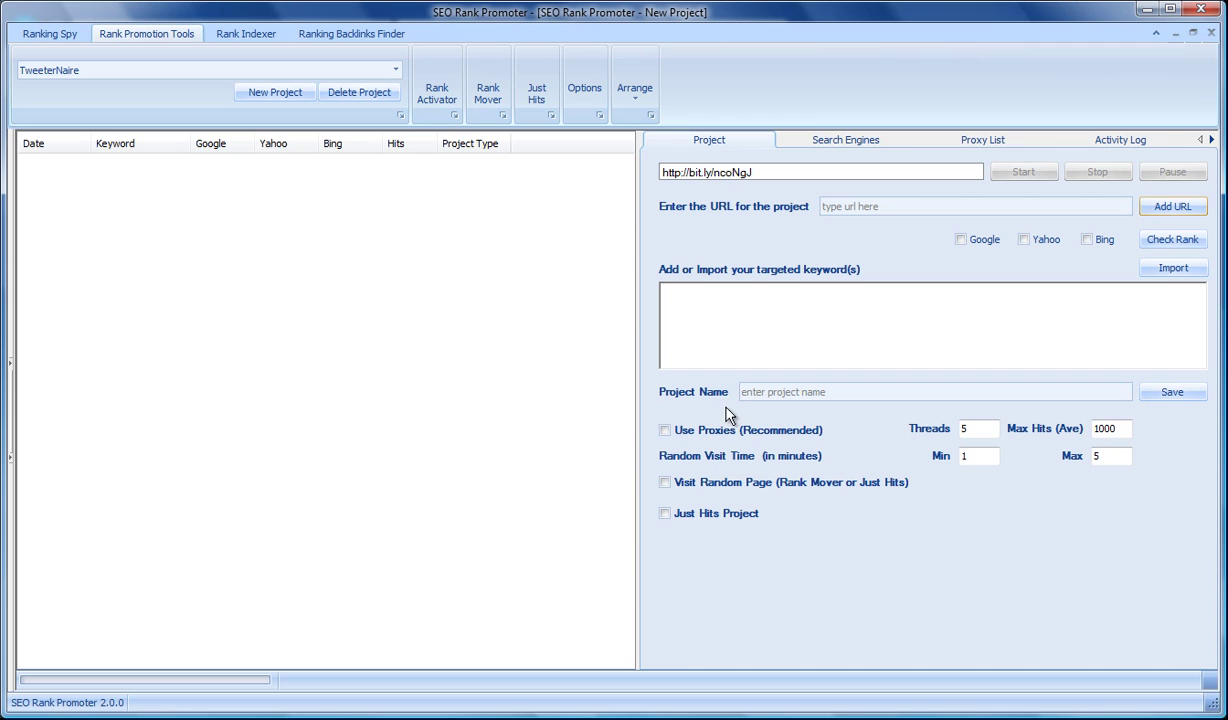
# Make it a Just Hits project that uses proxies, and check the loaded proxy list
pyautogui.click(665, 514)
pyautogui.click(666, 431)
pyautogui.click(983, 141)
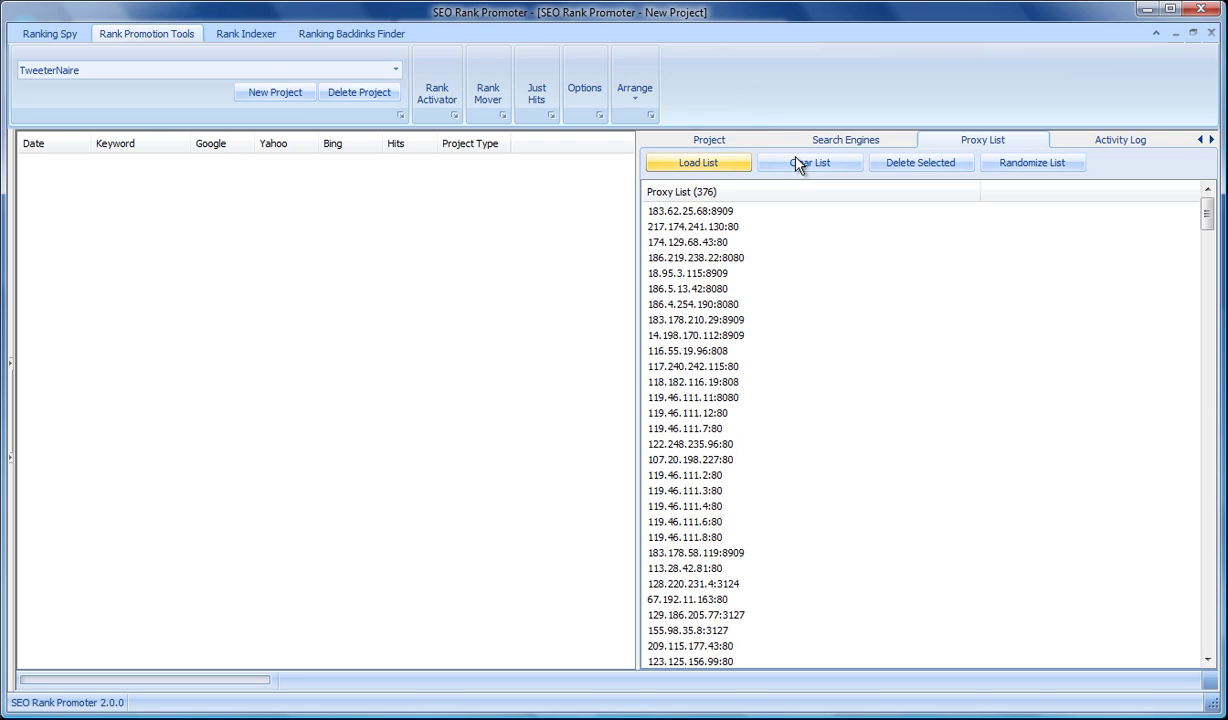
pyautogui.click(728, 148)
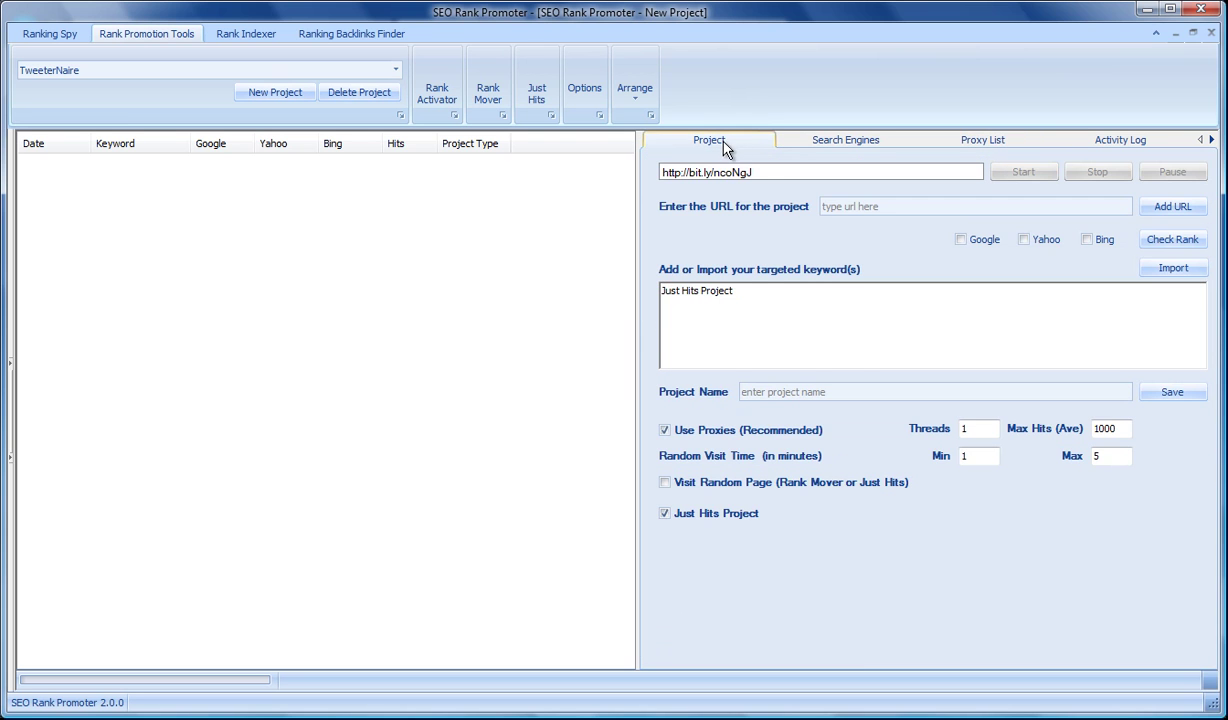
# Name the project "tweeternaire new bitly url"
pyautogui.click(833, 396)
pyautogui.write('tw')
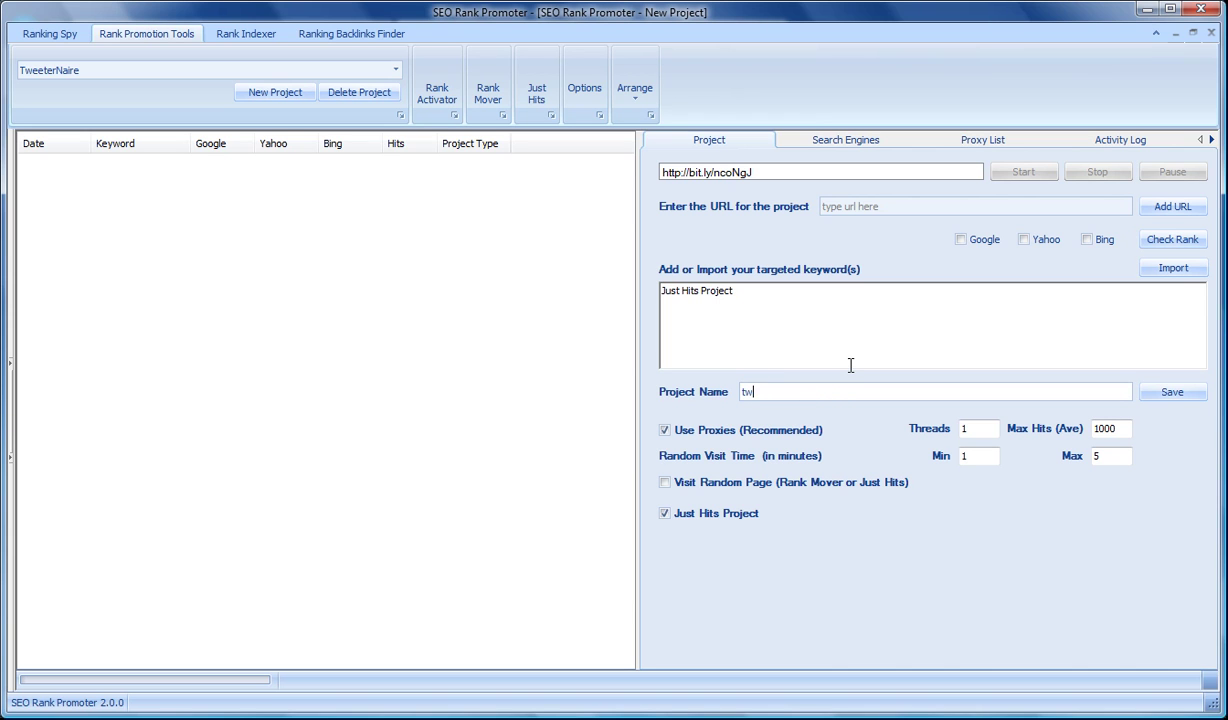
pyautogui.write('eeternaire new bitly url')
# Set the threads to 5 and the minimum random visit time to 2 minutes, and save the project
pyautogui.doubleClick(971, 430)
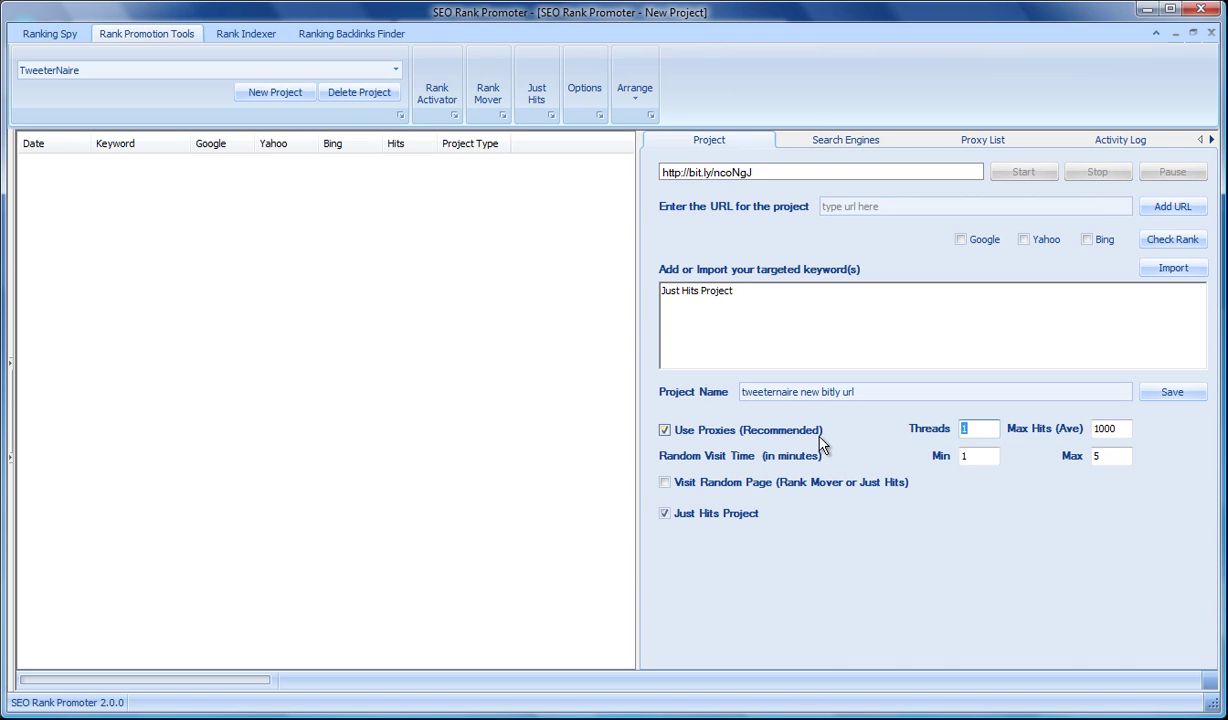
pyautogui.write('5')
pyautogui.press('Tab')
pyautogui.click(1163, 394)
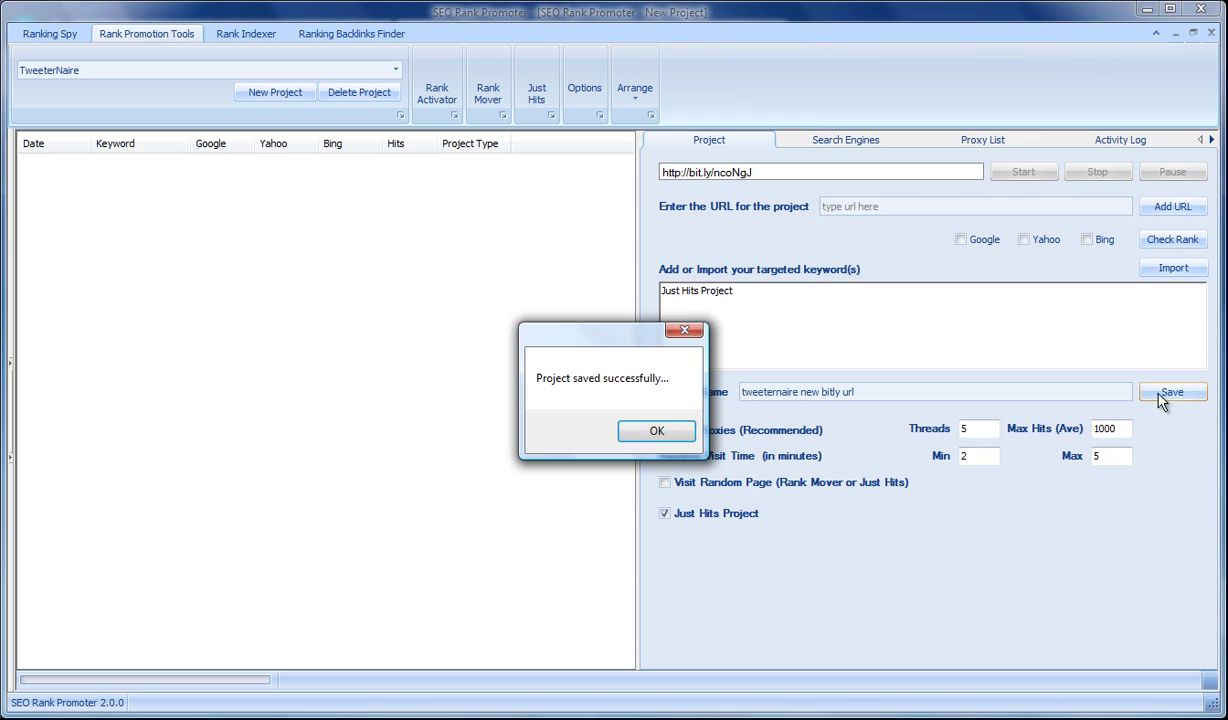
pyautogui.click(656, 431)
# Load the saved "tweeternaire new bitly url" project, set its threads to 5 and start it
pyautogui.click(396, 71)
pyautogui.click(305, 343)
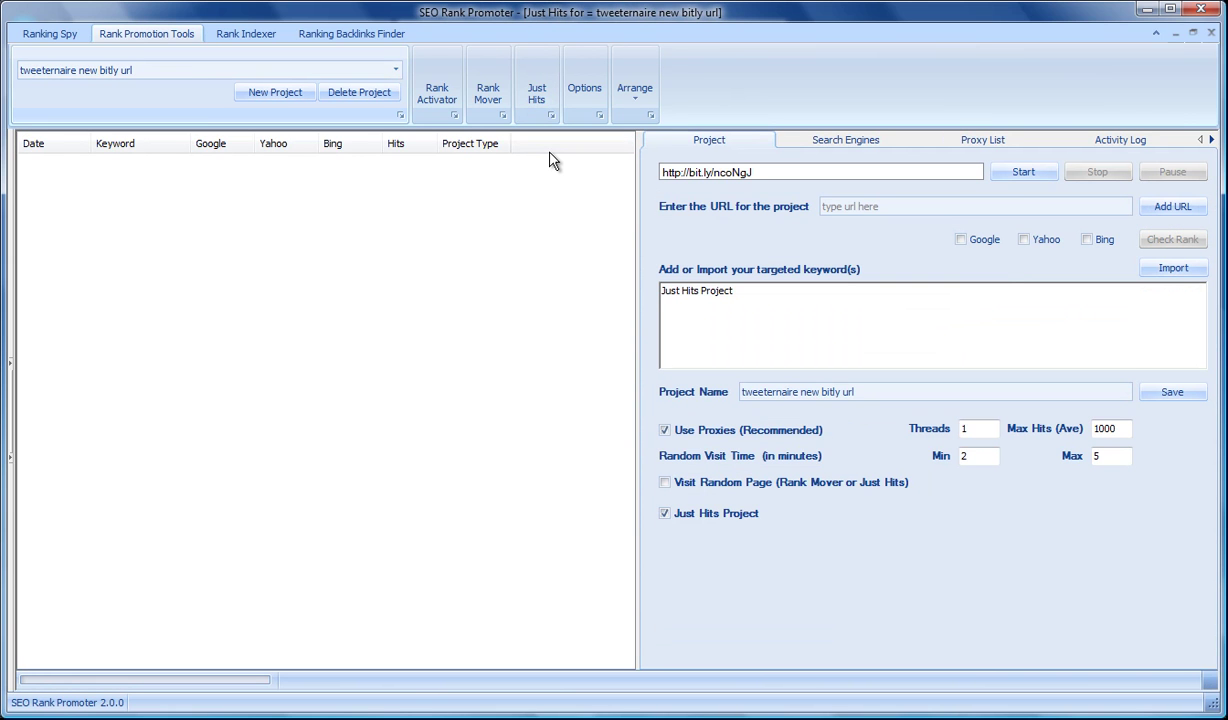
pyautogui.doubleClick(968, 428)
pyautogui.write('10')
pyautogui.press('BackSpace')
pyautogui.press('BackSpace')
pyautogui.write('5')
pyautogui.click(1025, 174)
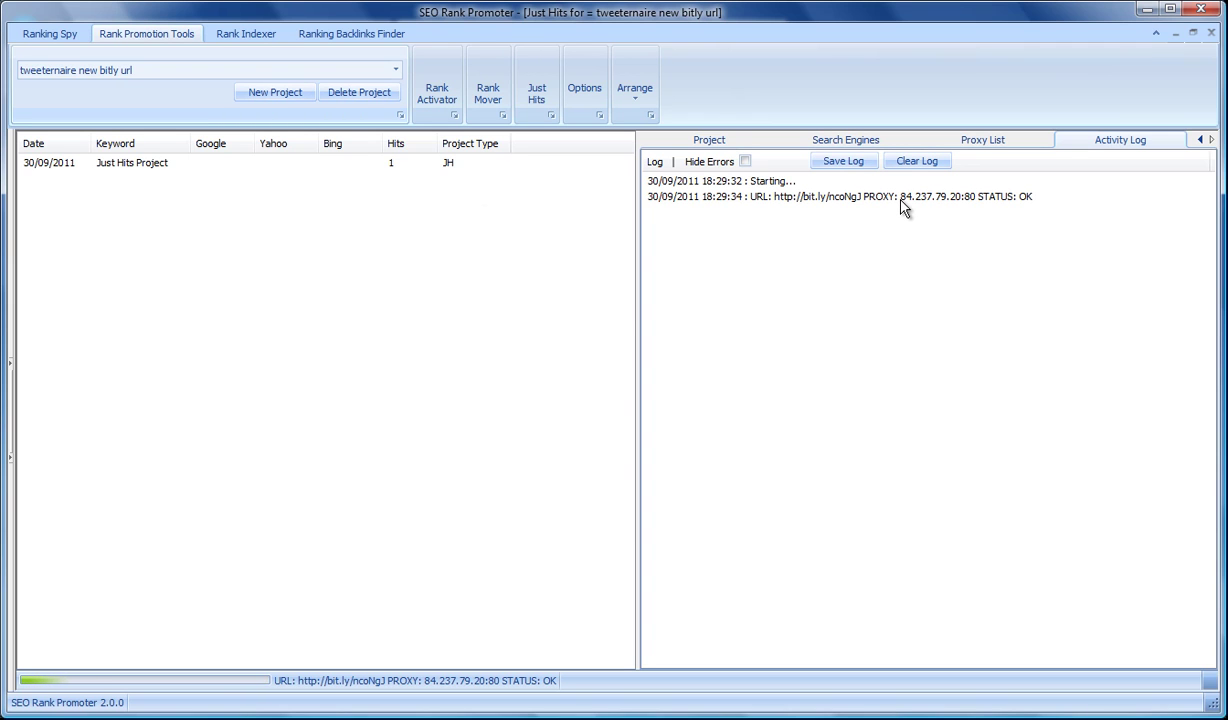
# Switch to the bitly page in the browser, open the short link's statistics in a maximized window and examine its click chart
pyautogui.hotkey('alt', 'Tab')
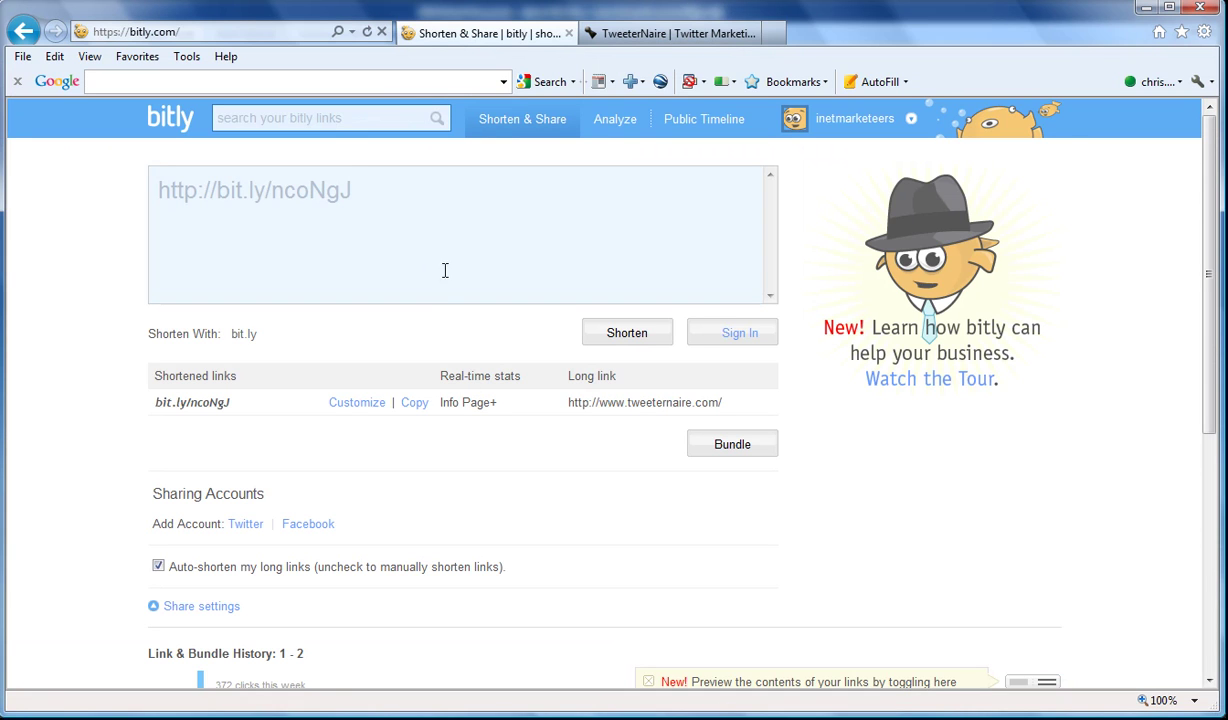
pyautogui.hotkey('alt', 'Tab')
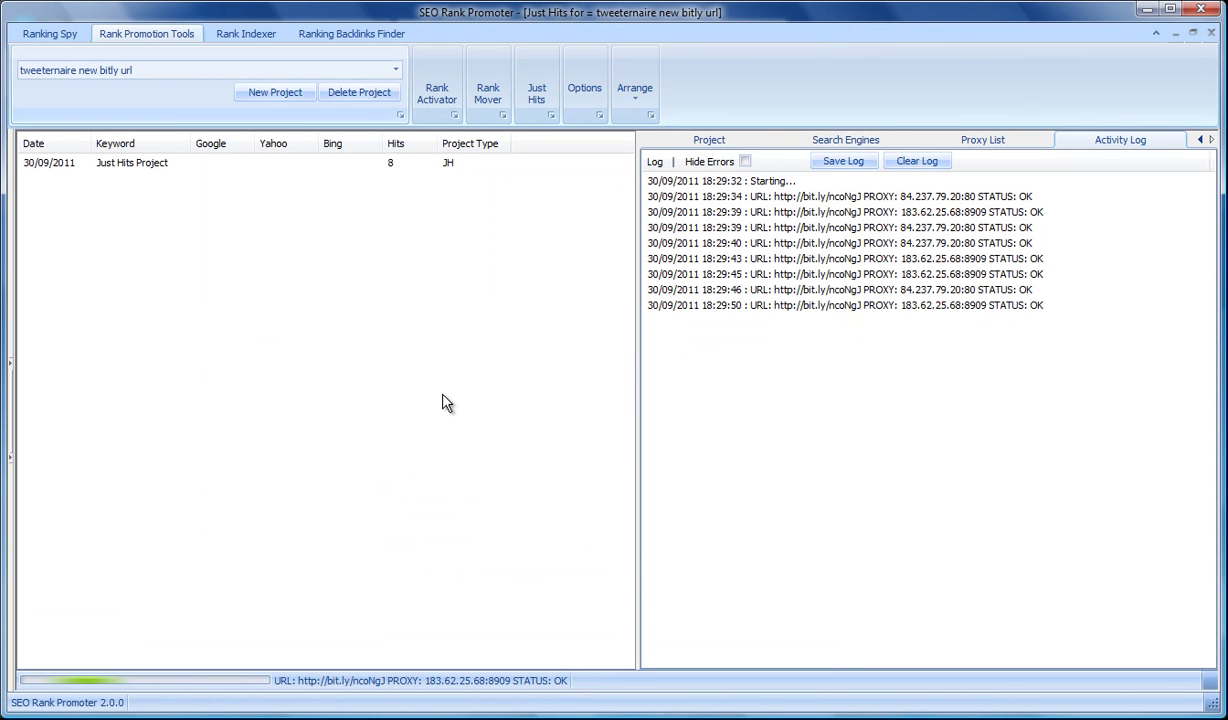
pyautogui.hotkey('alt', 'Tab')
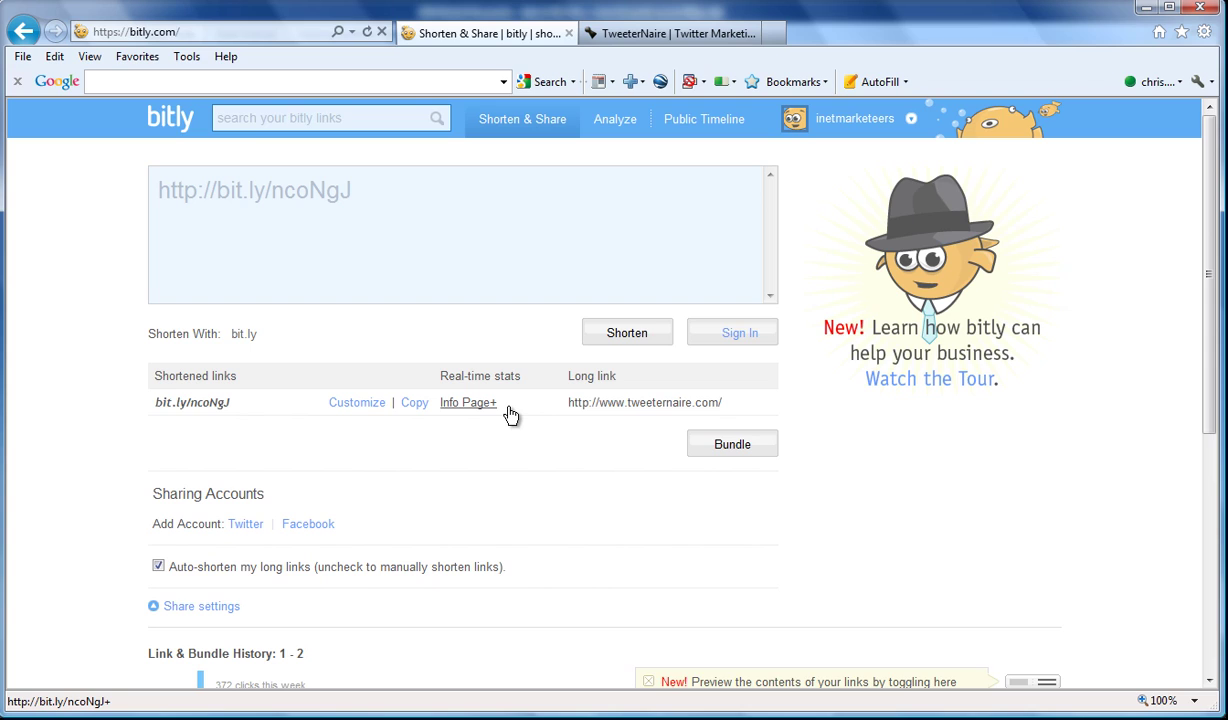
pyautogui.click(508, 408)
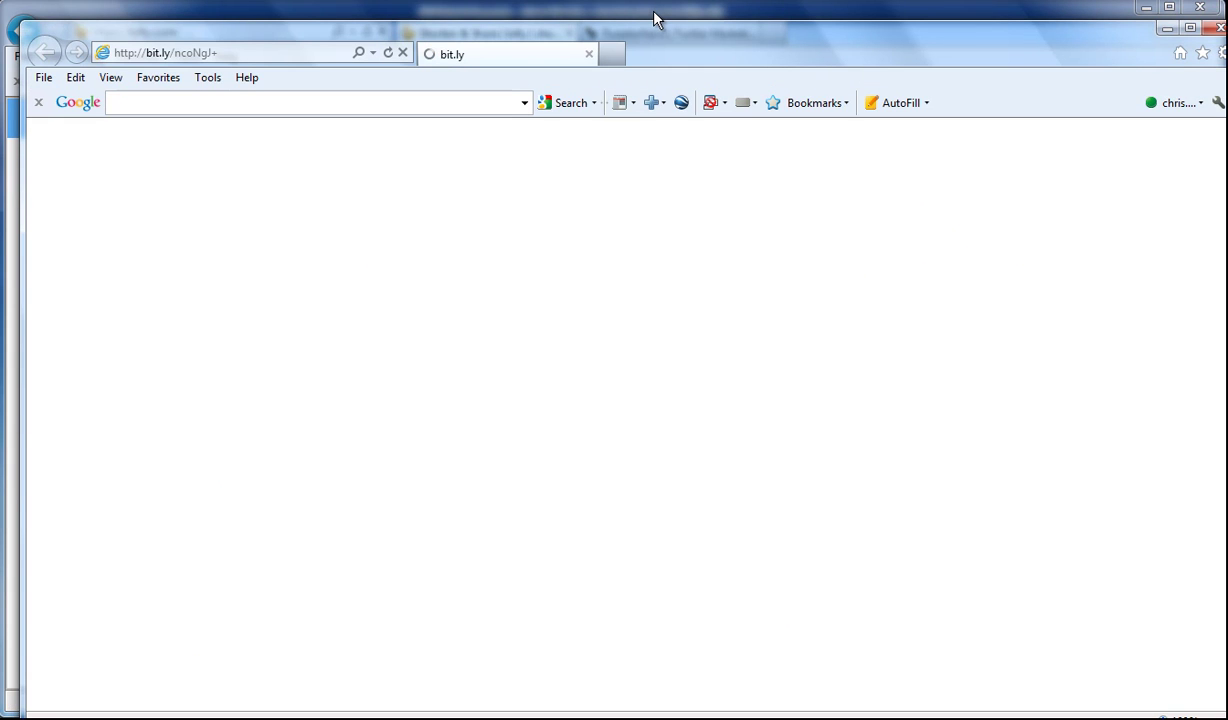
pyautogui.doubleClick(650, 14)
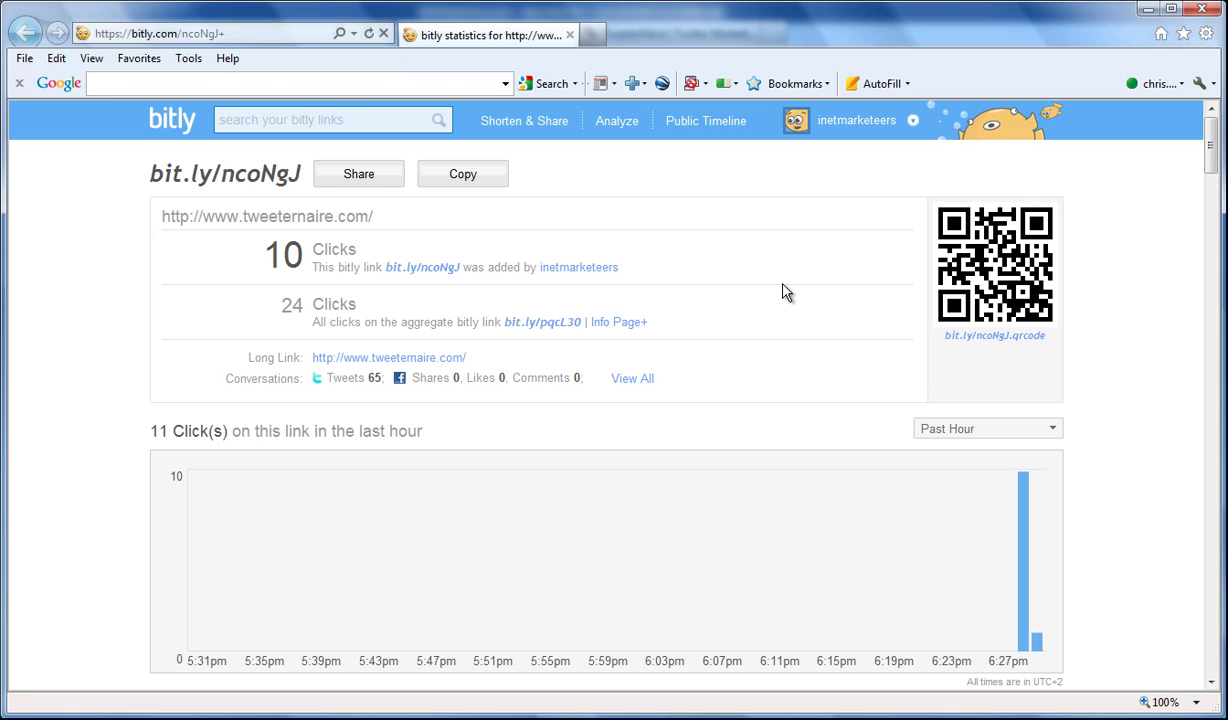
pyautogui.moveTo(1023, 640)
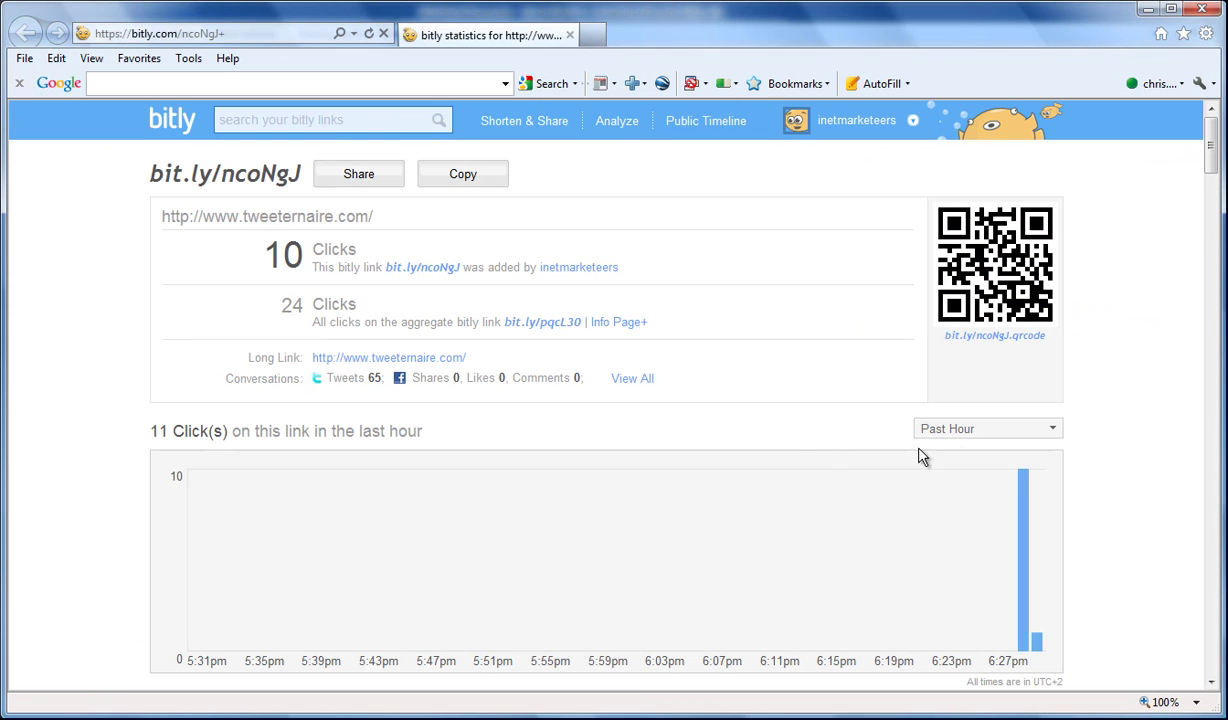
# Refresh the link statistics, inspect the latest bars in the click chart, and return to the SEO Rank Promoter activity log
pyautogui.rightClick(790, 430)
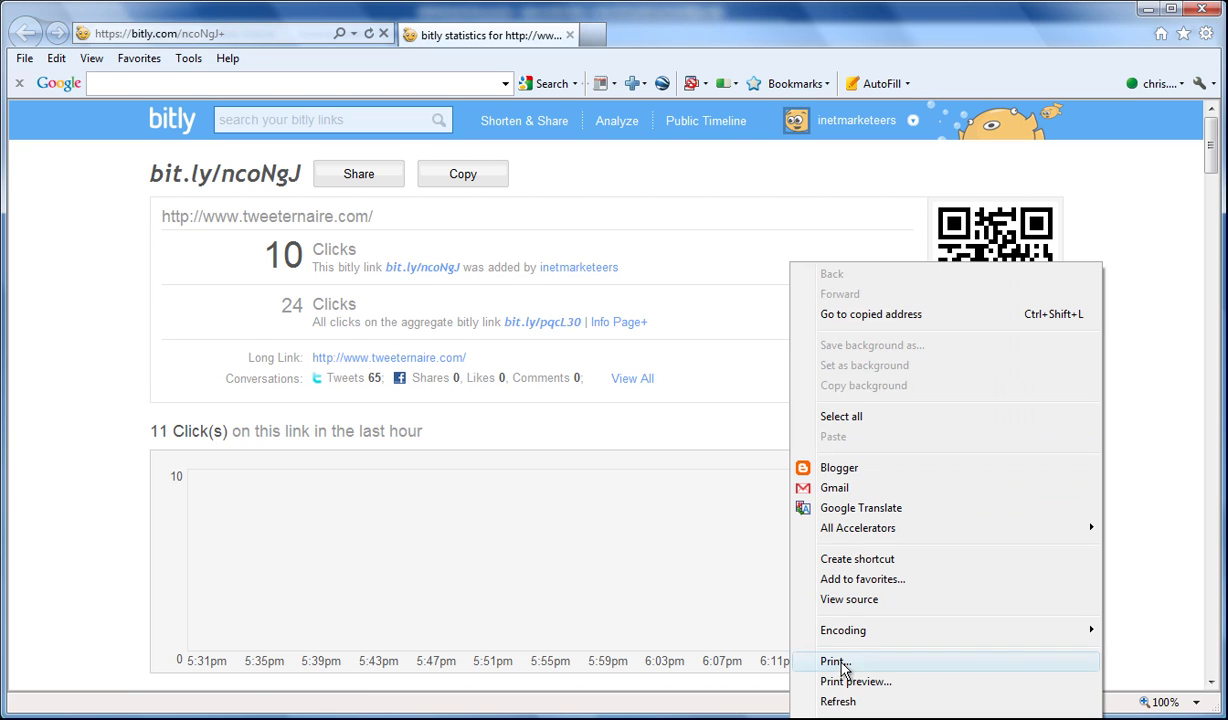
pyautogui.click(838, 702)
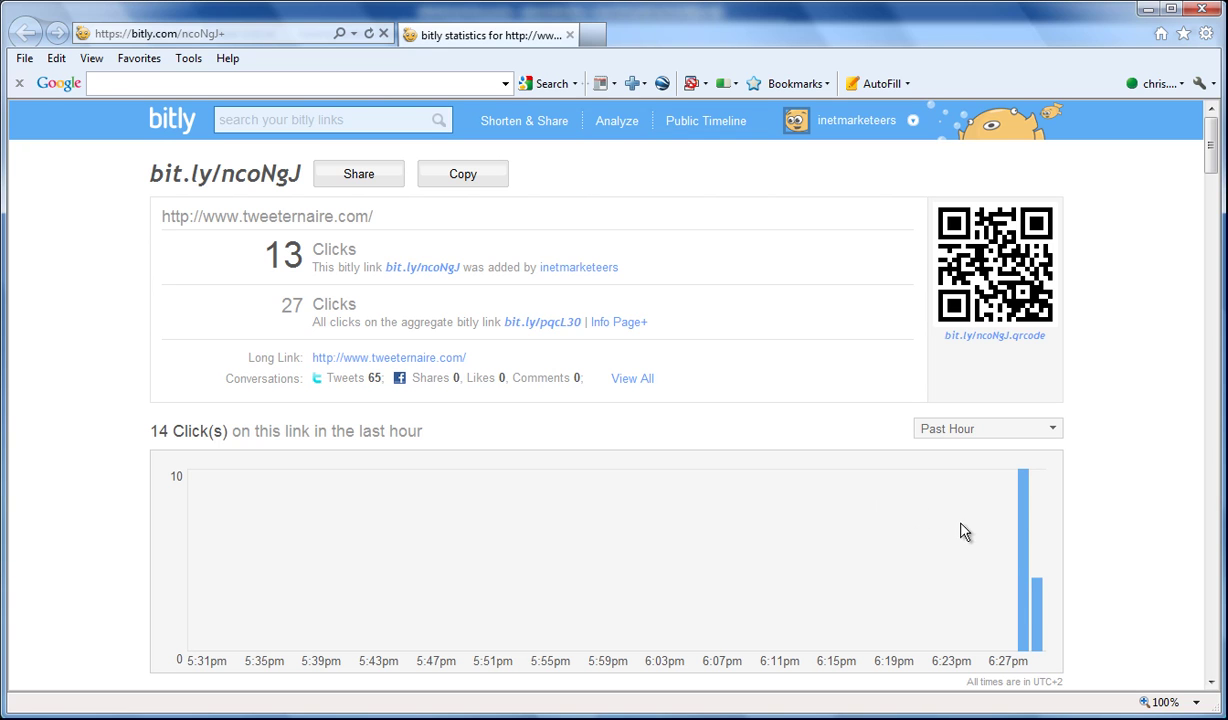
pyautogui.moveTo(1025, 567)
pyautogui.moveTo(1038, 595)
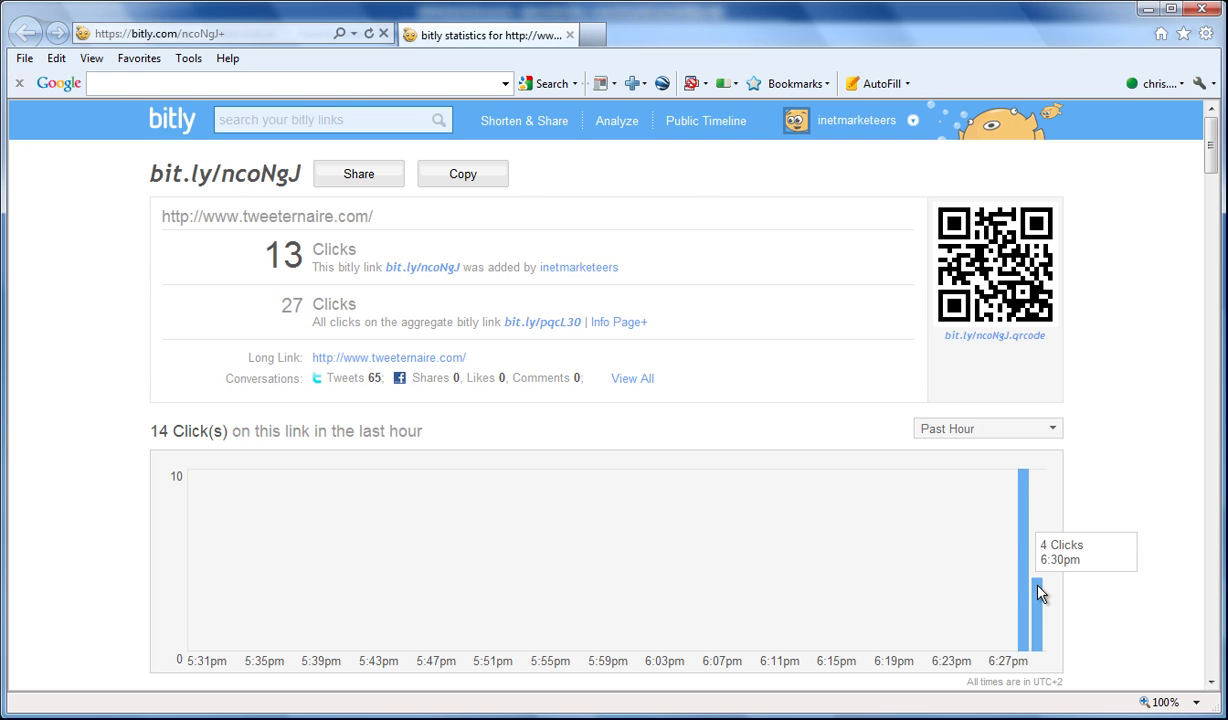
pyautogui.hotkey('alt', 'Tab')
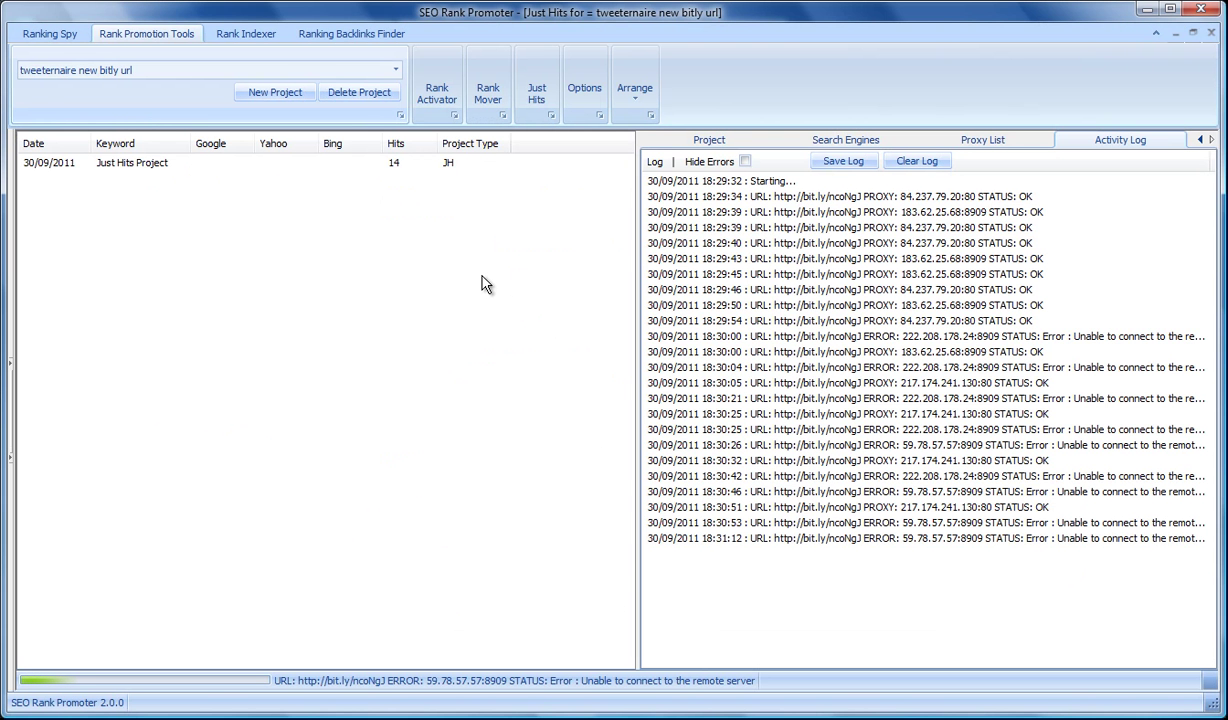